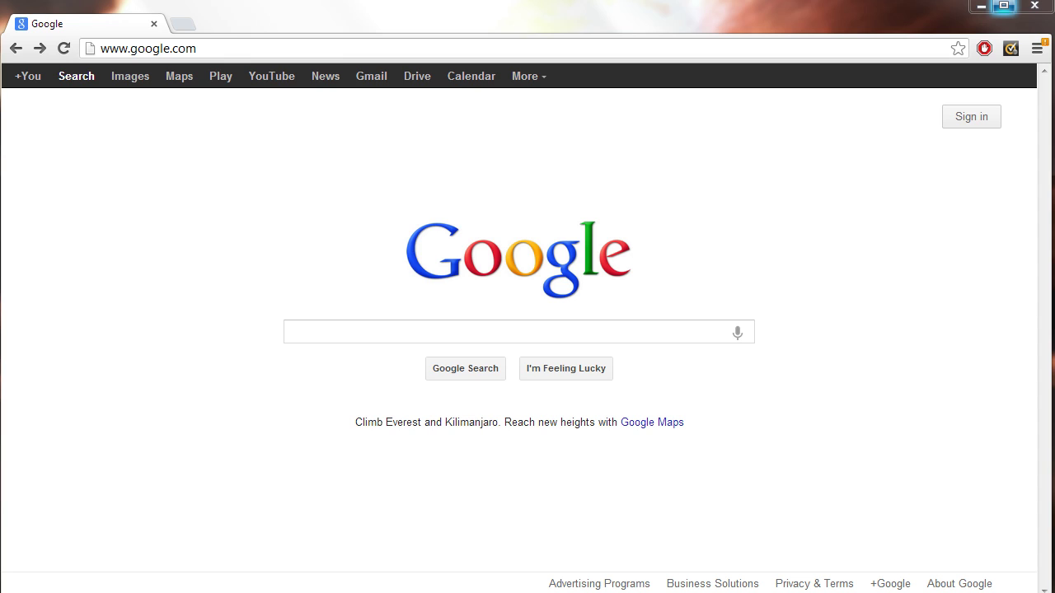
Step: Search Google for SKSE, open skse.silverlock.org and highlight its current build line
{"action": "left_click", "coordinate": [441, 330]}
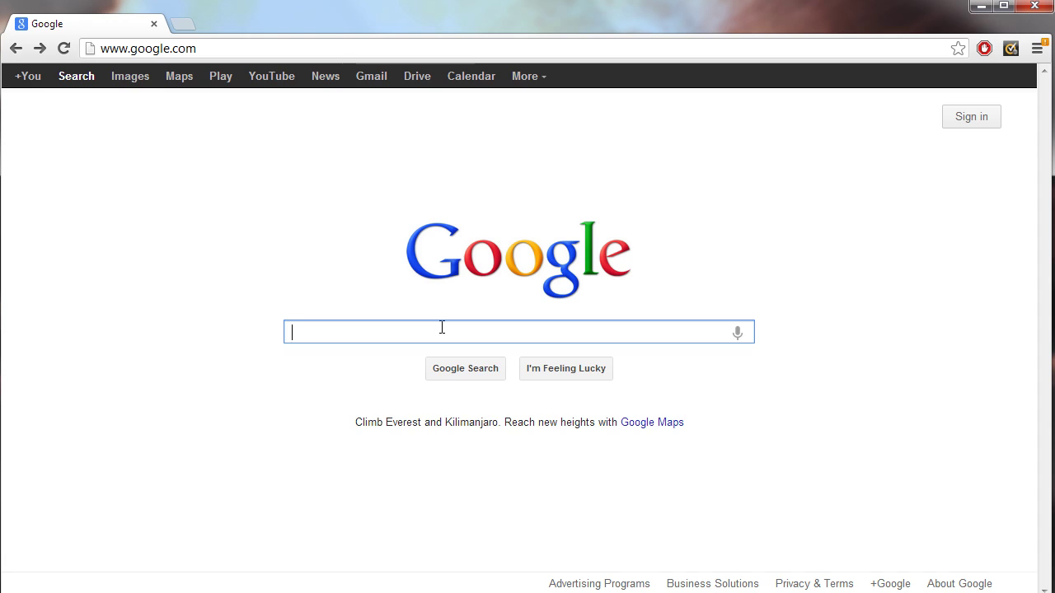
{"action": "type", "text": "SKSE"}
{"action": "key", "text": "Return"}
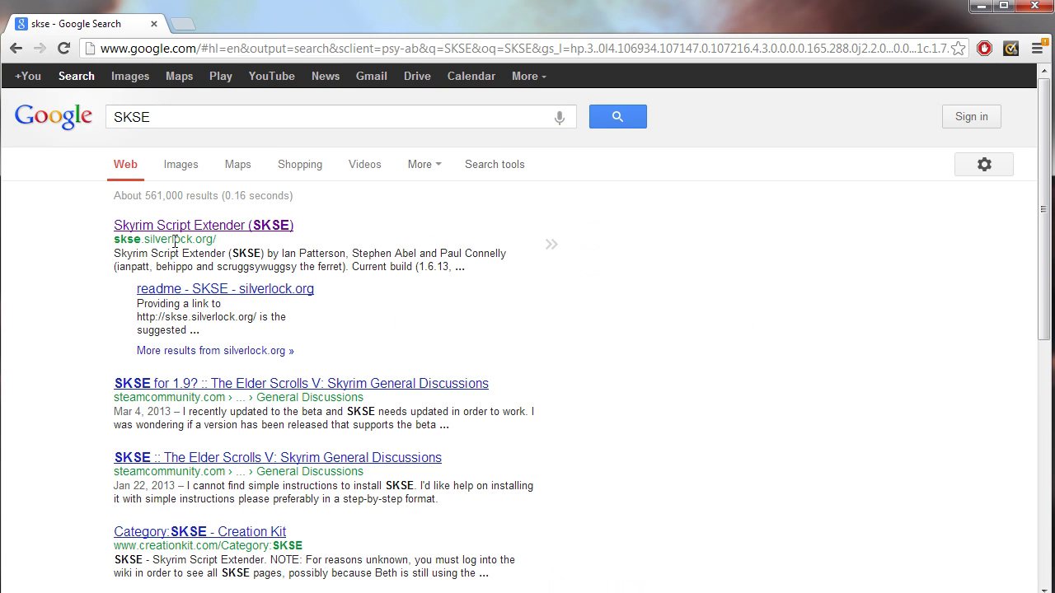
{"action": "left_click", "coordinate": [133, 227]}
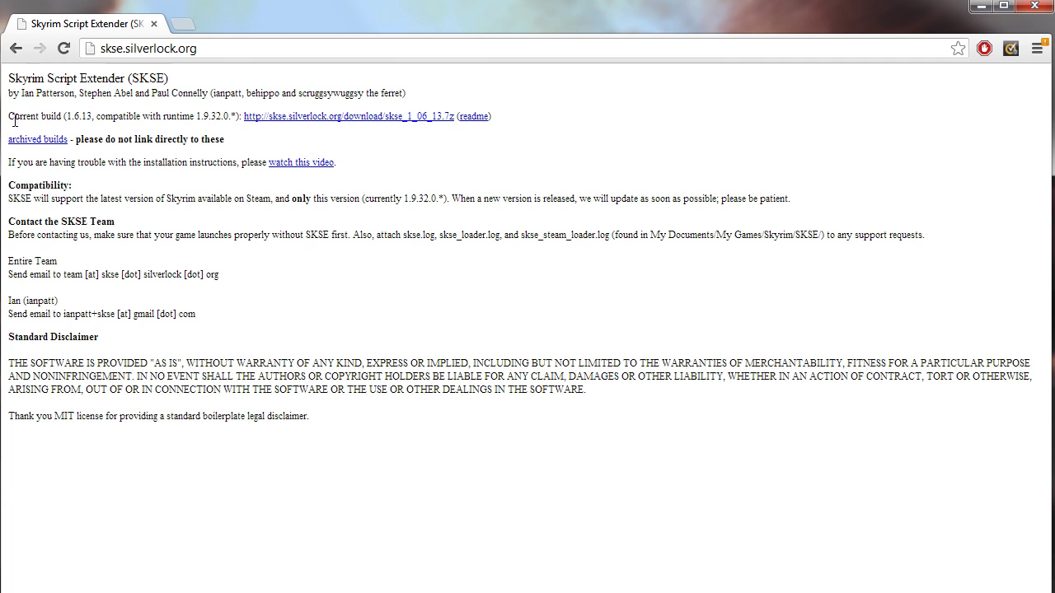
{"action": "left_click_drag", "start_coordinate": [10, 120], "coordinate": [91, 117]}
{"action": "left_click", "coordinate": [180, 115]}
Step: In the inner skse_1_06_13 folder, select skse_1_9_32.dll, skse_loader and skse_steam_loader.dll
{"action": "left_click", "coordinate": [978, 10]}
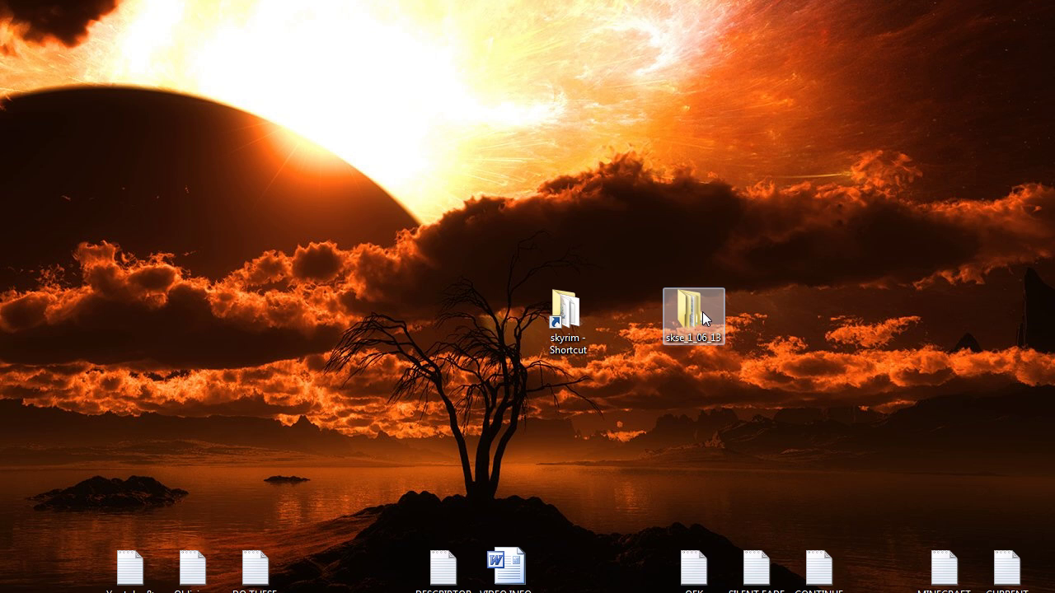
{"action": "double_click", "coordinate": [703, 319]}
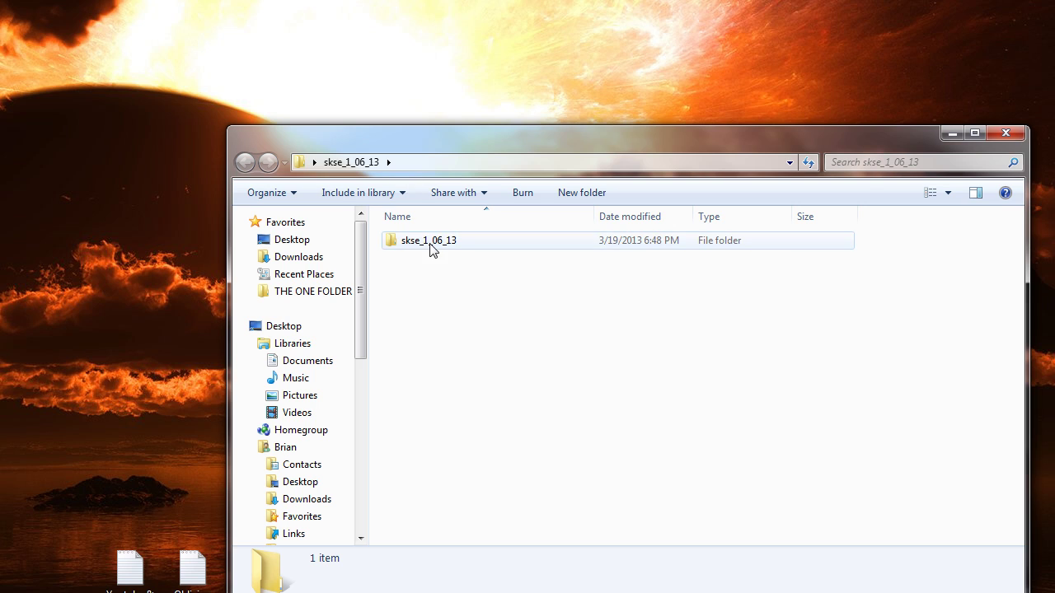
{"action": "double_click", "coordinate": [432, 249]}
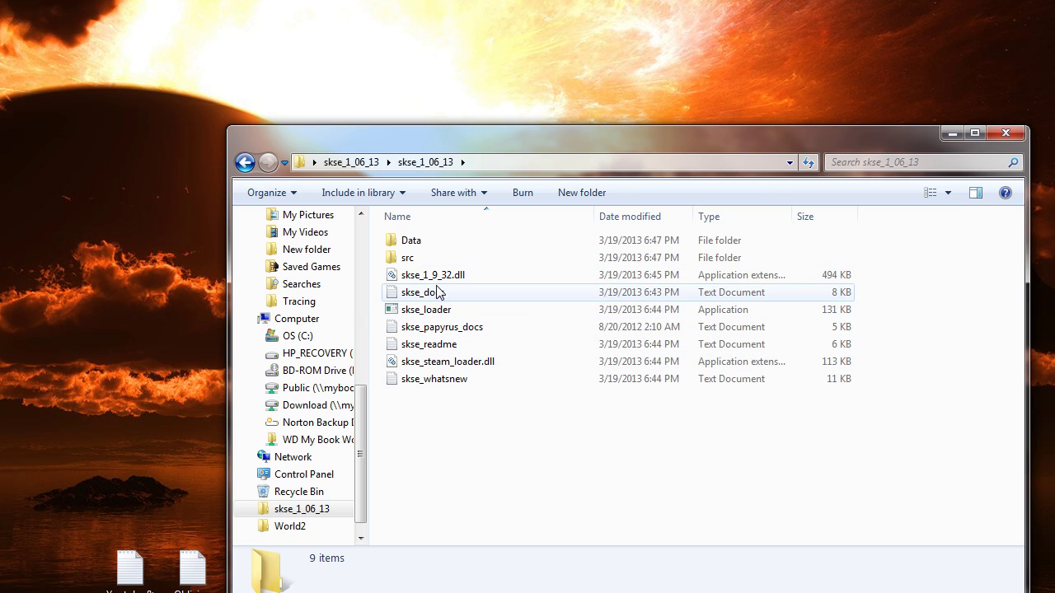
{"action": "left_click", "coordinate": [437, 277]}
{"action": "left_click", "coordinate": [437, 310], "text": "ctrl"}
{"action": "left_click", "coordinate": [458, 367], "text": "ctrl"}
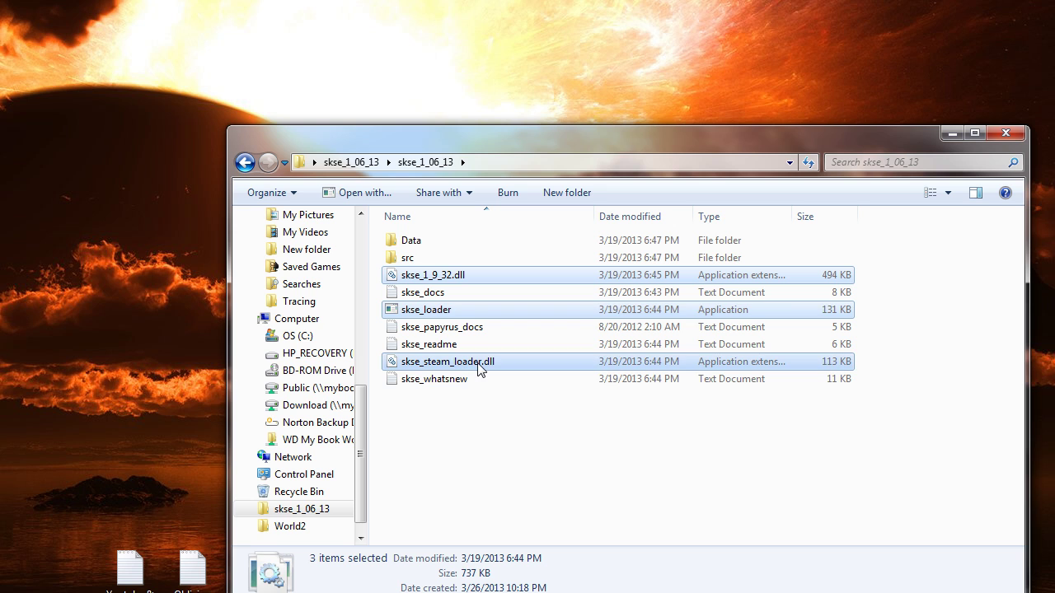
{"action": "left_click", "coordinate": [953, 134]}
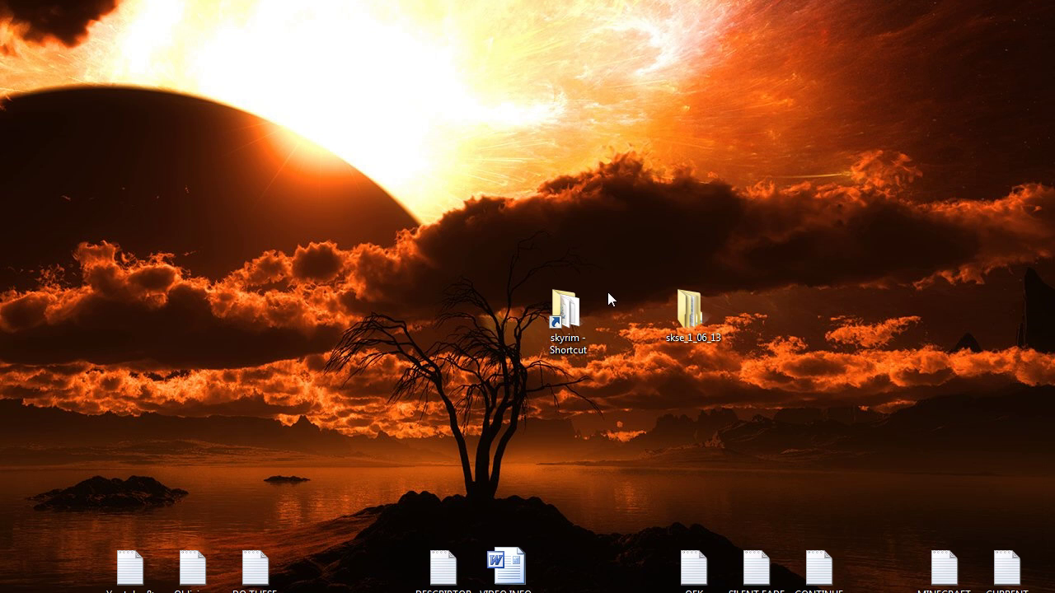
Step: Paste the three copied SKSE files into the Steam skyrim folder
{"action": "double_click", "coordinate": [582, 309]}
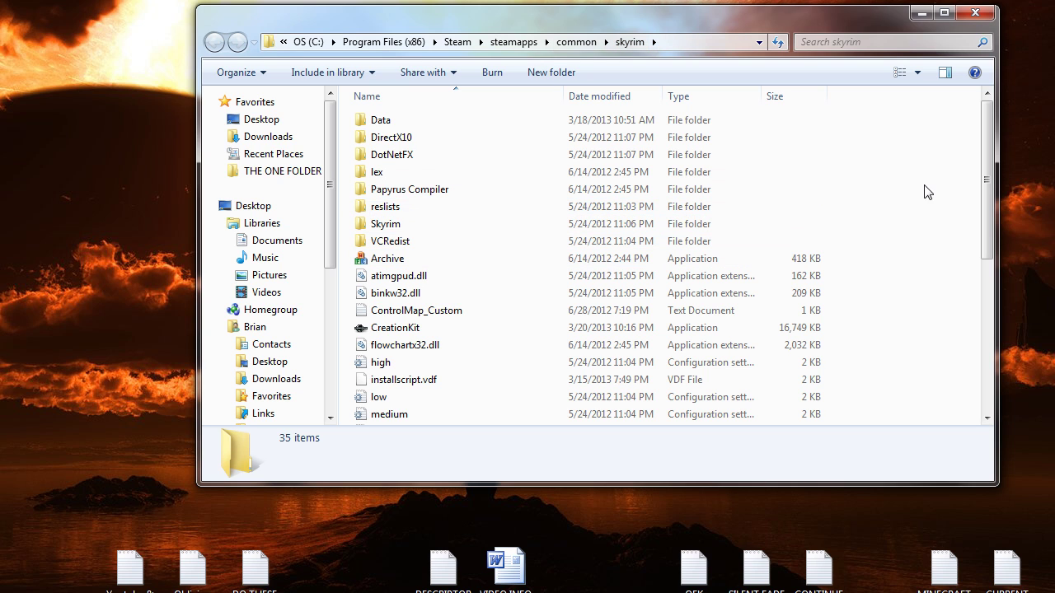
{"action": "left_click_drag", "start_coordinate": [986, 159], "coordinate": [970, 278]}
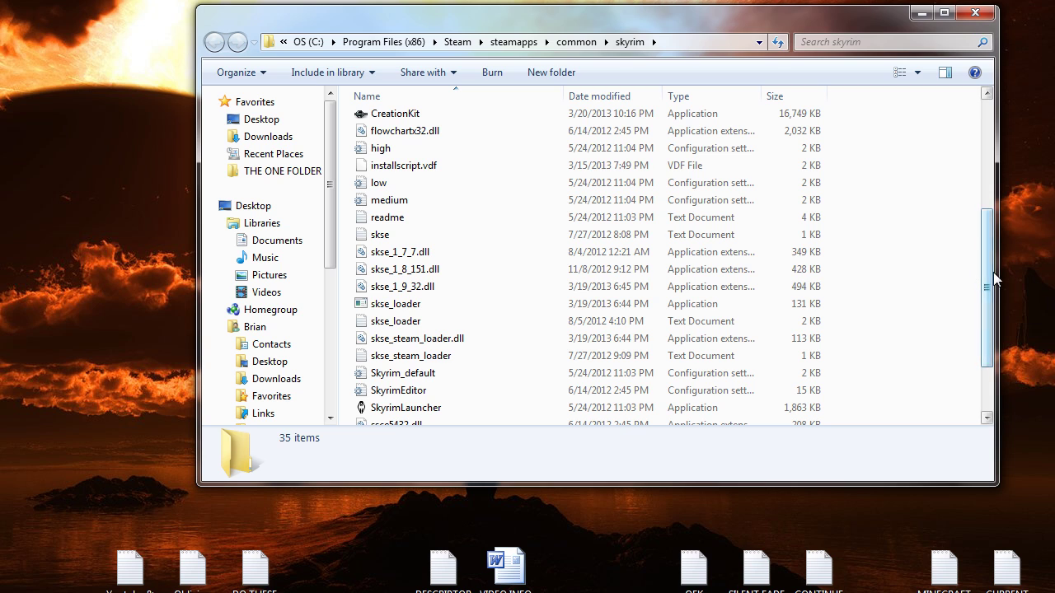
{"action": "scroll", "coordinate": [991, 272], "scroll_direction": "down", "scroll_amount": 2}
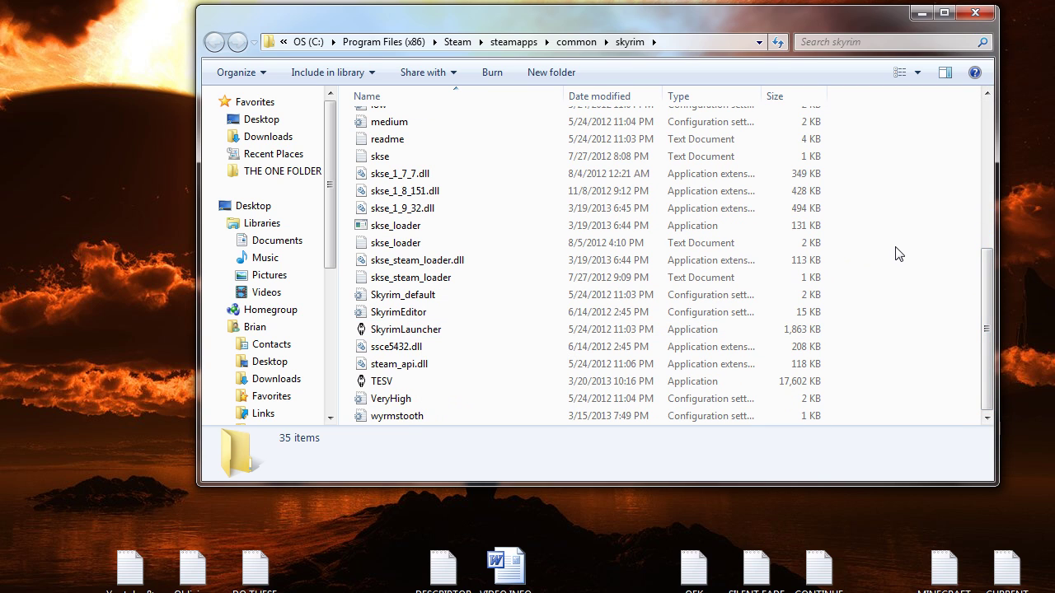
{"action": "key", "text": "ctrl+v"}
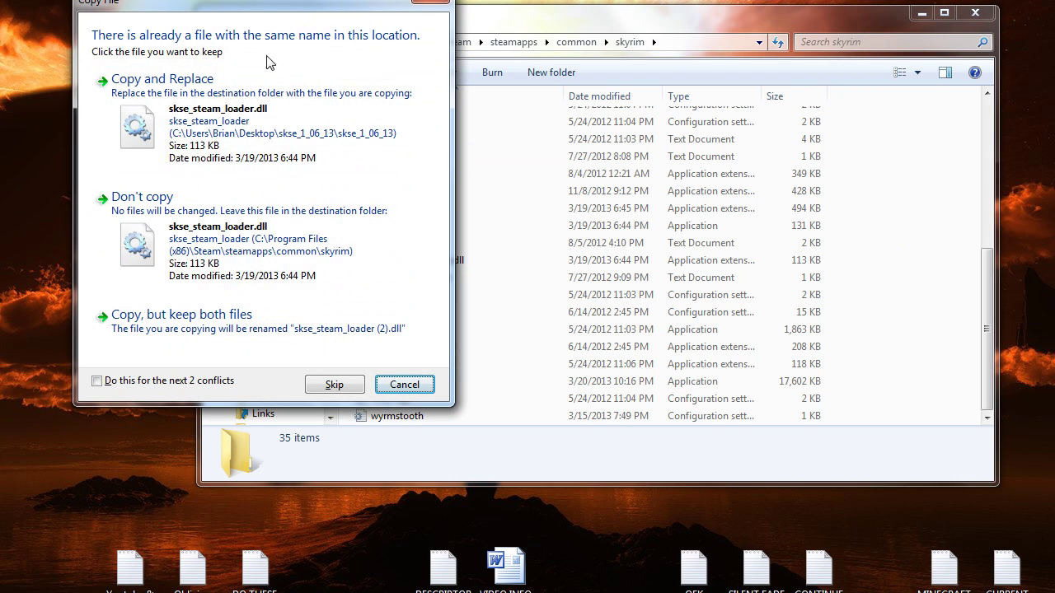
{"action": "left_click_drag", "start_coordinate": [288, 4], "coordinate": [541, 91]}
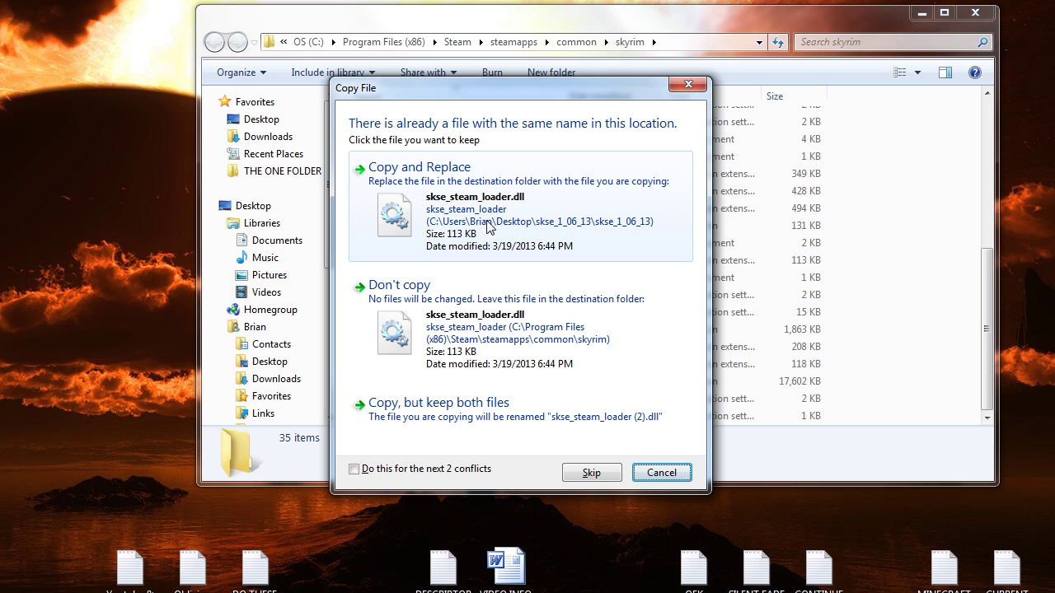
Step: Overwrite the existing skse_steam_loader.dll, skse_1_9_32.dll and skse_loader with the new copies
{"action": "left_click", "coordinate": [489, 227]}
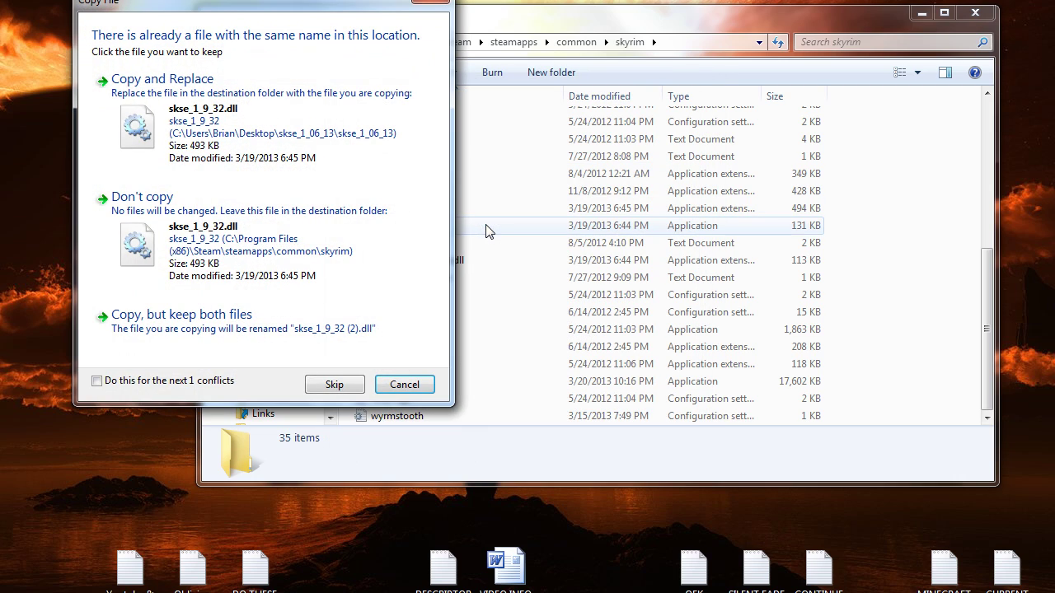
{"action": "left_click", "coordinate": [307, 153]}
{"action": "left_click", "coordinate": [304, 139]}
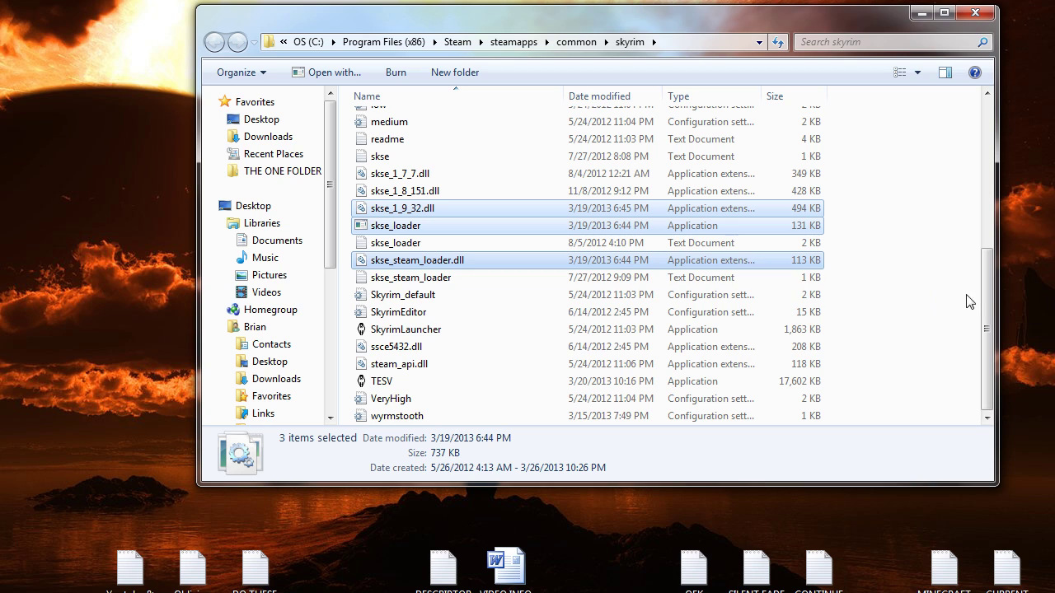
{"action": "left_click_drag", "start_coordinate": [983, 291], "coordinate": [983, 143]}
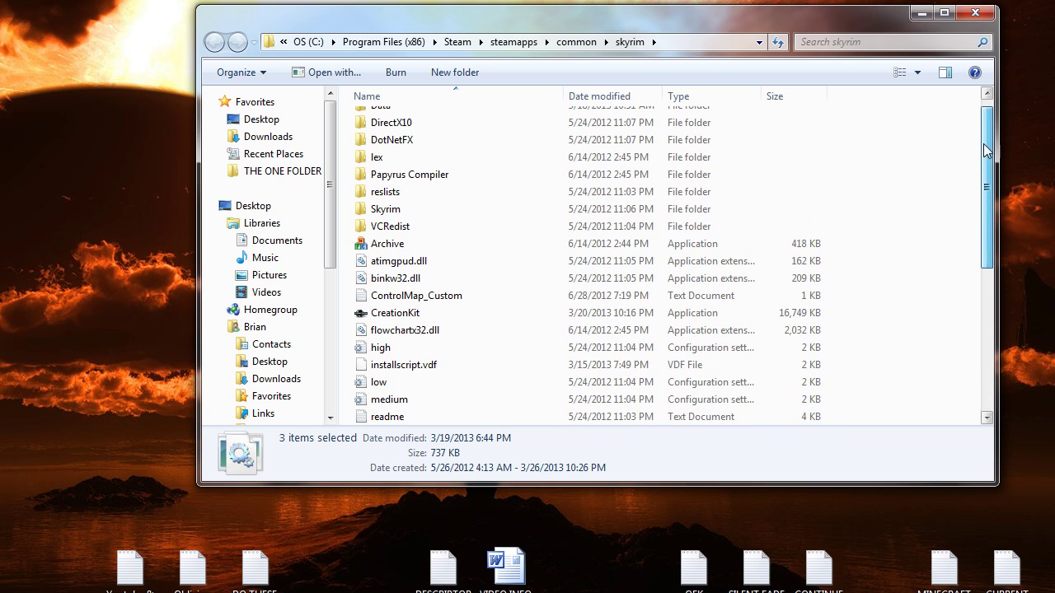
{"action": "left_click", "coordinate": [922, 12]}
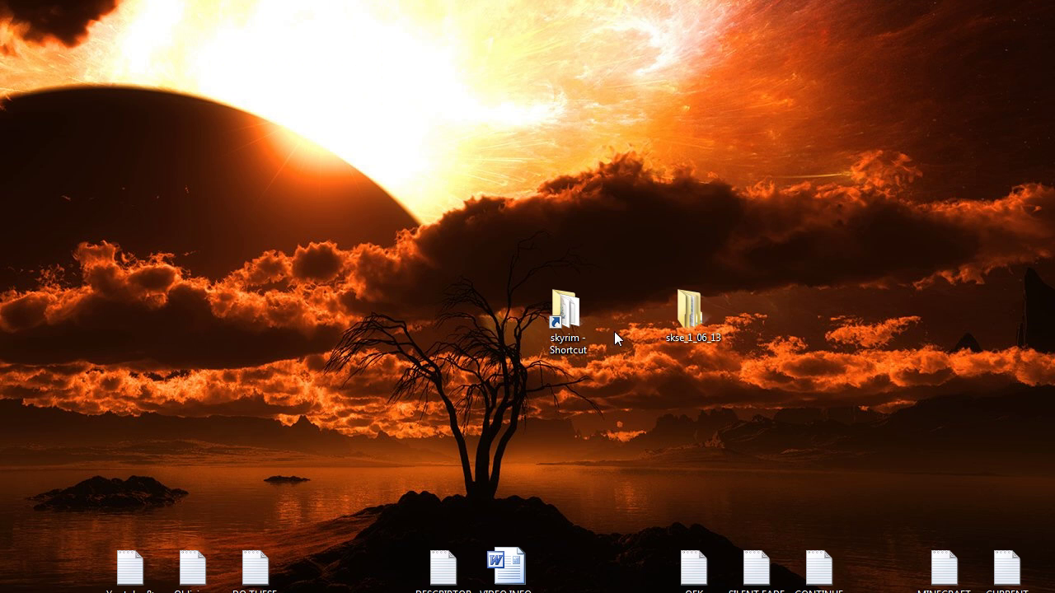
Step: Browse into the SKSE package's skse_1_06_13\Data\scripts folder
{"action": "double_click", "coordinate": [666, 322]}
{"action": "double_click", "coordinate": [429, 144]}
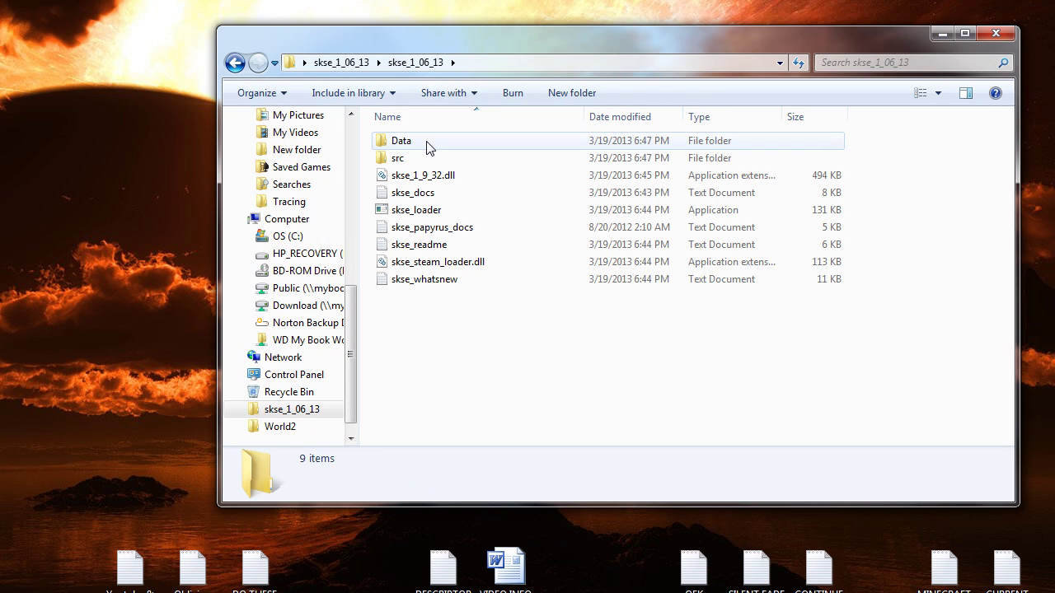
{"action": "double_click", "coordinate": [429, 144]}
{"action": "double_click", "coordinate": [429, 143]}
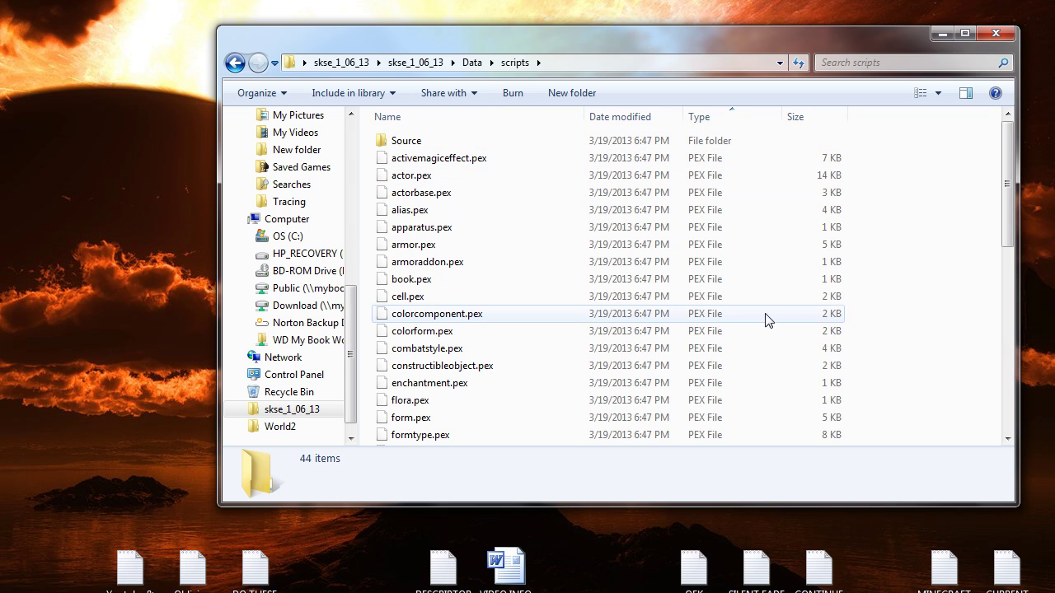
{"action": "scroll", "coordinate": [1006, 227], "scroll_direction": "down", "scroll_amount": 2}
{"action": "scroll", "coordinate": [1006, 225], "scroll_direction": "down", "scroll_amount": 7}
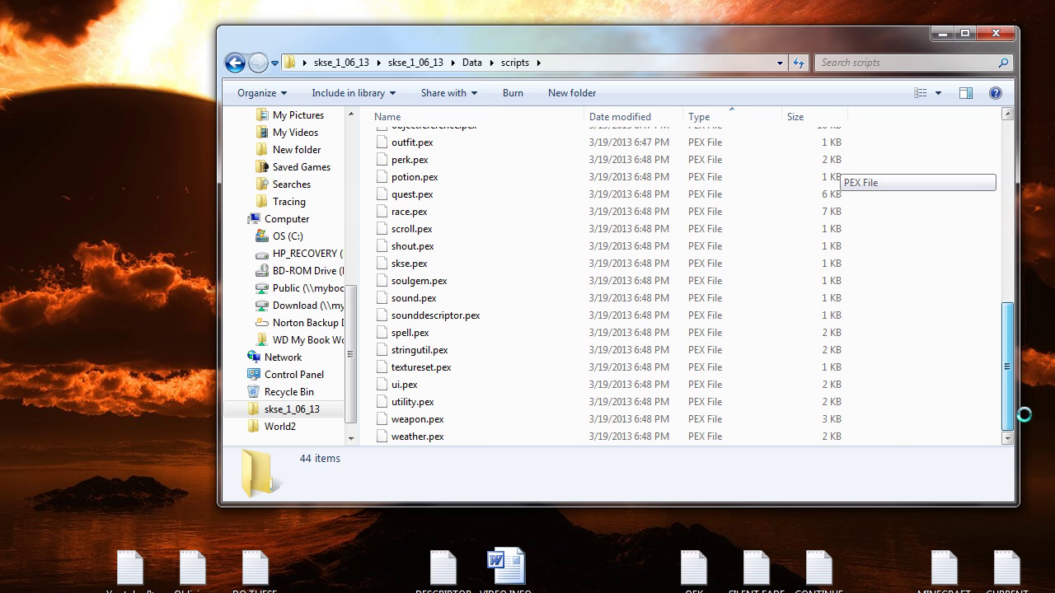
Step: Select all 43 .pex scripts, weather.pex through the first, and reopen the skyrim folder
{"action": "left_click", "coordinate": [458, 437]}
{"action": "scroll", "coordinate": [1006, 394], "scroll_direction": "up", "scroll_amount": 10}
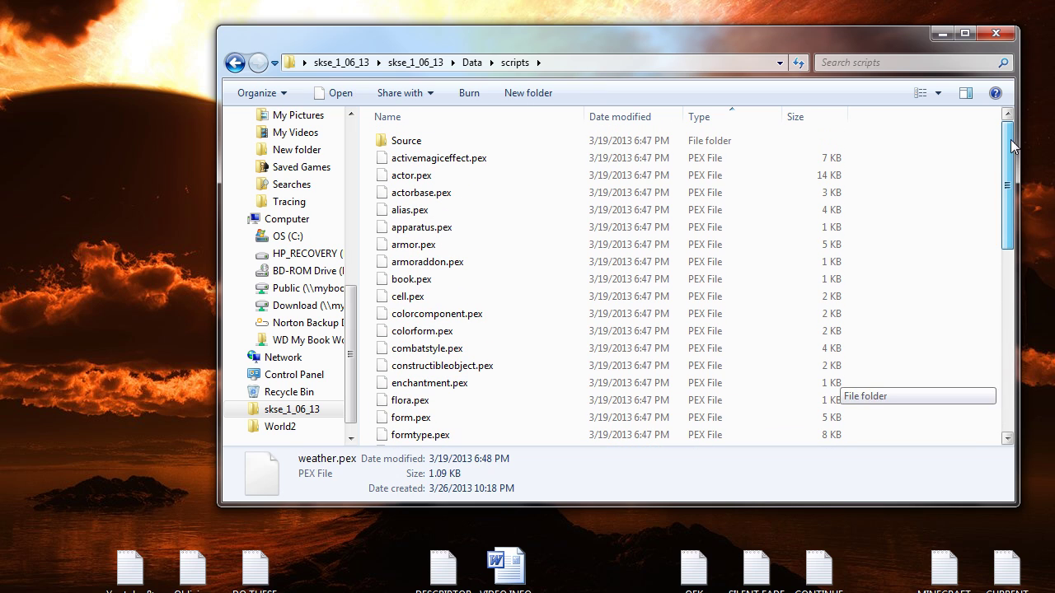
{"action": "left_click", "coordinate": [484, 163], "text": "shift"}
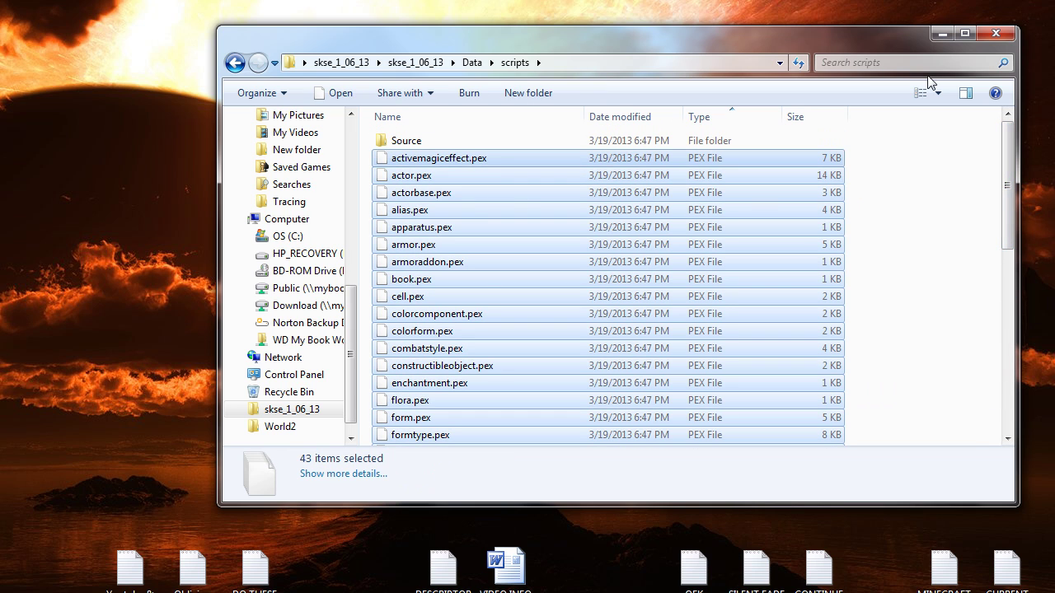
{"action": "left_click", "coordinate": [941, 33]}
{"action": "double_click", "coordinate": [568, 311]}
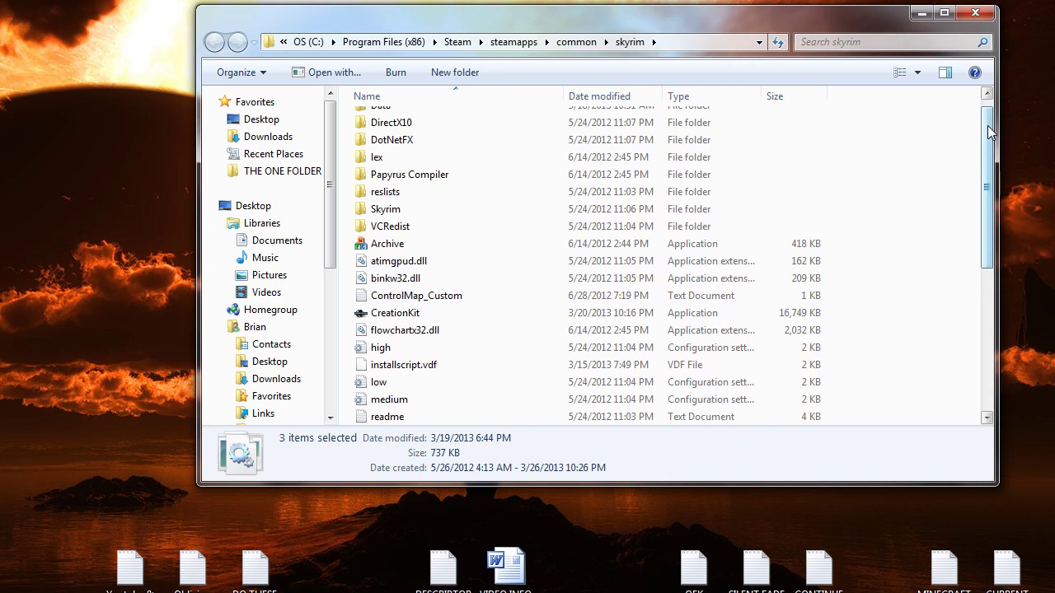
Step: Paste the 43 .pex scripts into skyrim\Data\Scripts, replacing existing copies for all conflicts
{"action": "scroll", "coordinate": [984, 116], "scroll_direction": "up", "scroll_amount": 1}
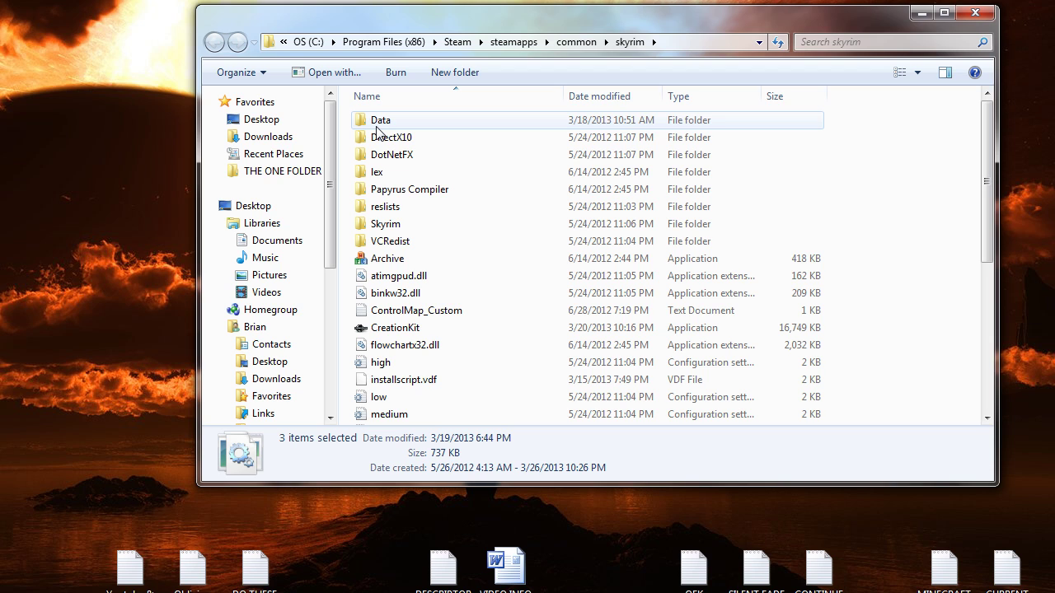
{"action": "double_click", "coordinate": [377, 124]}
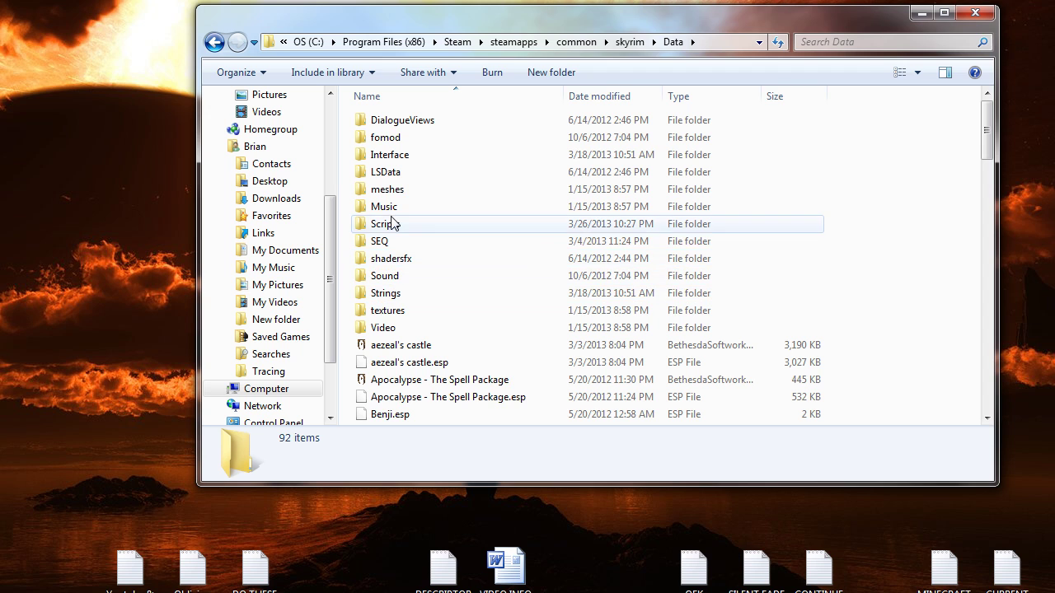
{"action": "double_click", "coordinate": [387, 223]}
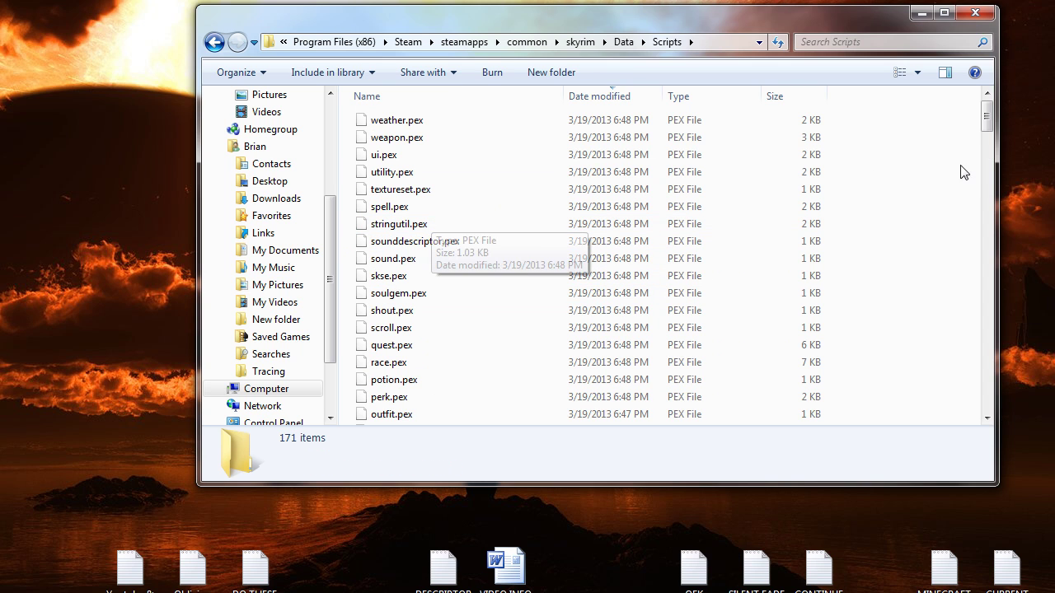
{"action": "key", "text": "ctrl+v"}
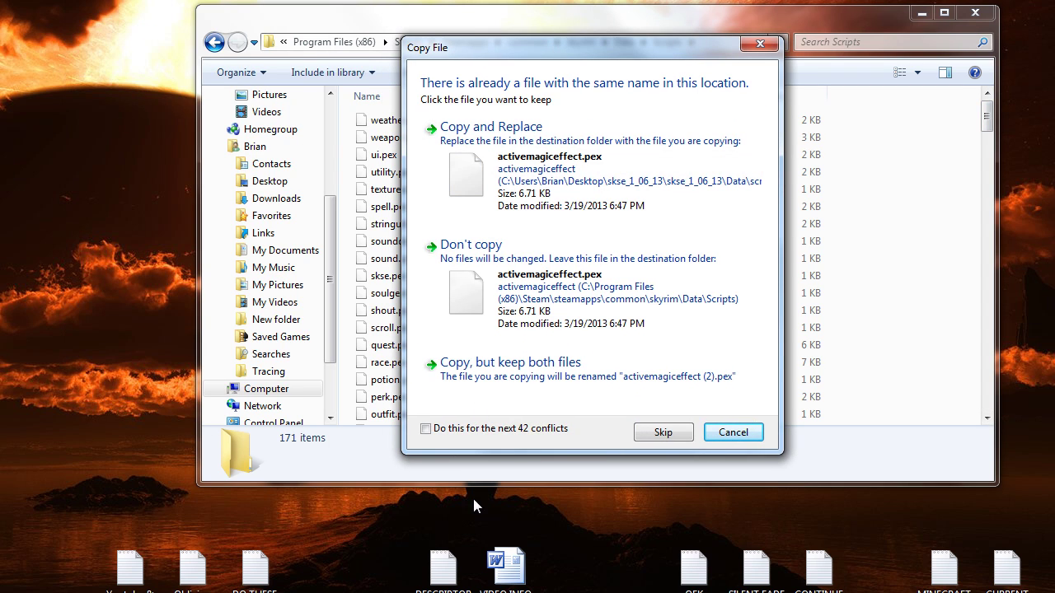
{"action": "left_click", "coordinate": [475, 429]}
{"action": "left_click", "coordinate": [536, 160]}
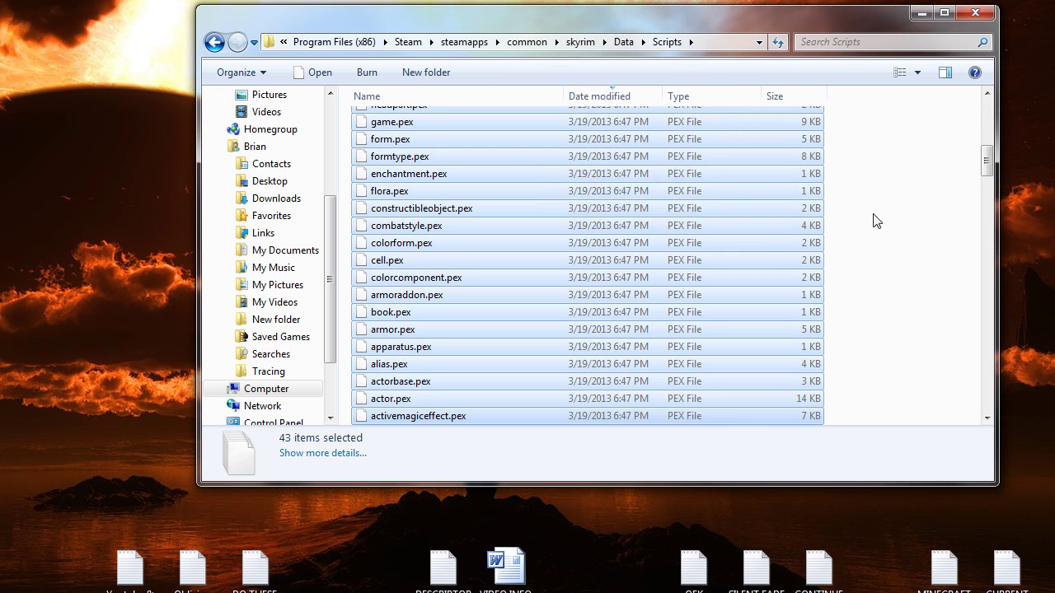
{"action": "left_click", "coordinate": [895, 216]}
{"action": "left_click_drag", "start_coordinate": [985, 163], "coordinate": [985, 120]}
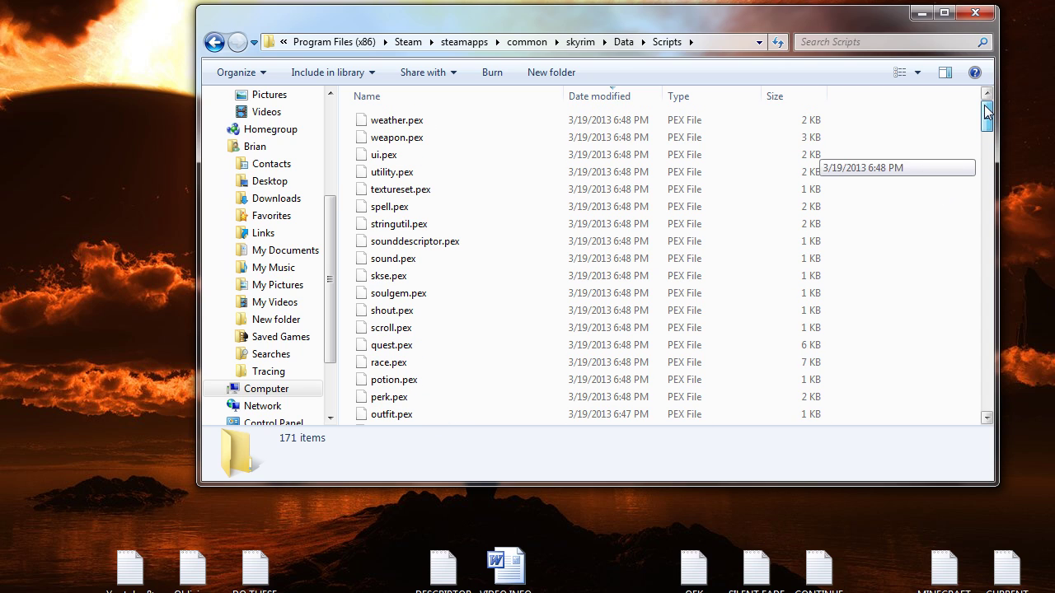
Step: Open skse_readme from the inner skse_1_06_13 folder and highlight step 3 on copying .psc files
{"action": "left_click", "coordinate": [920, 14]}
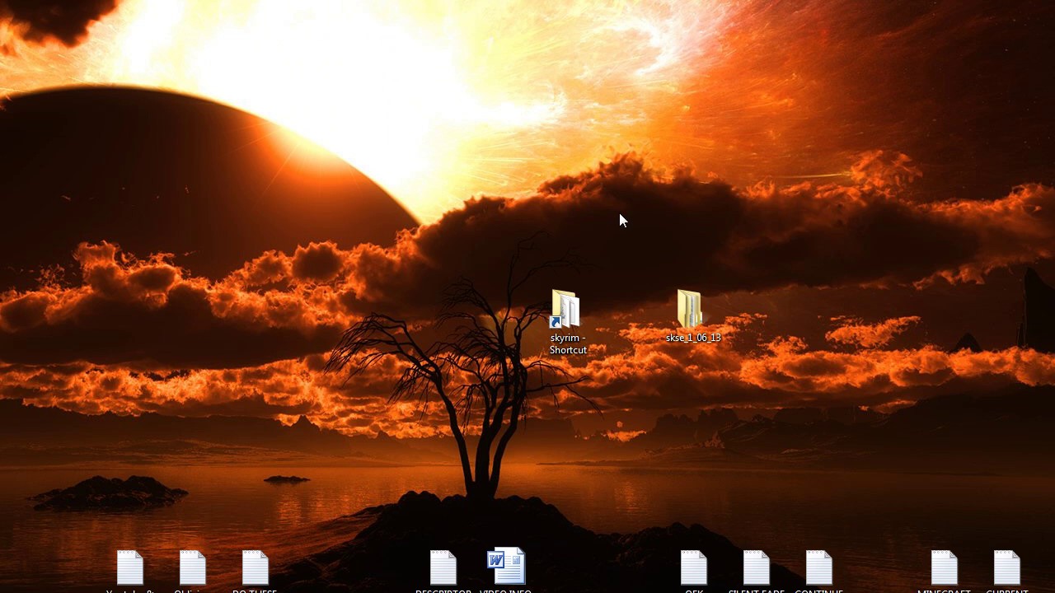
{"action": "double_click", "coordinate": [692, 313]}
{"action": "double_click", "coordinate": [445, 164]}
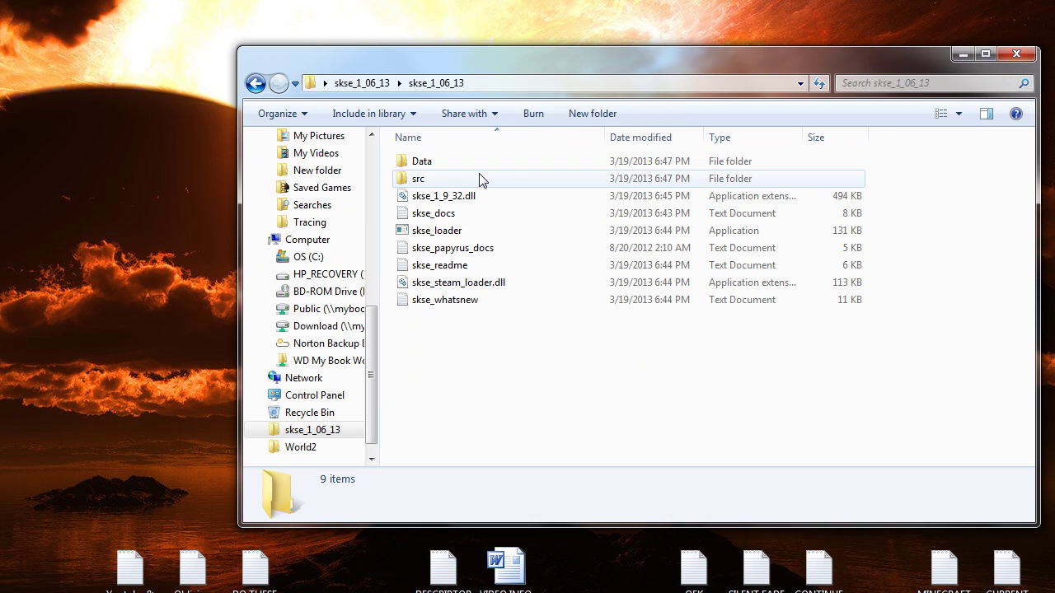
{"action": "left_click", "coordinate": [462, 269]}
{"action": "double_click", "coordinate": [462, 268]}
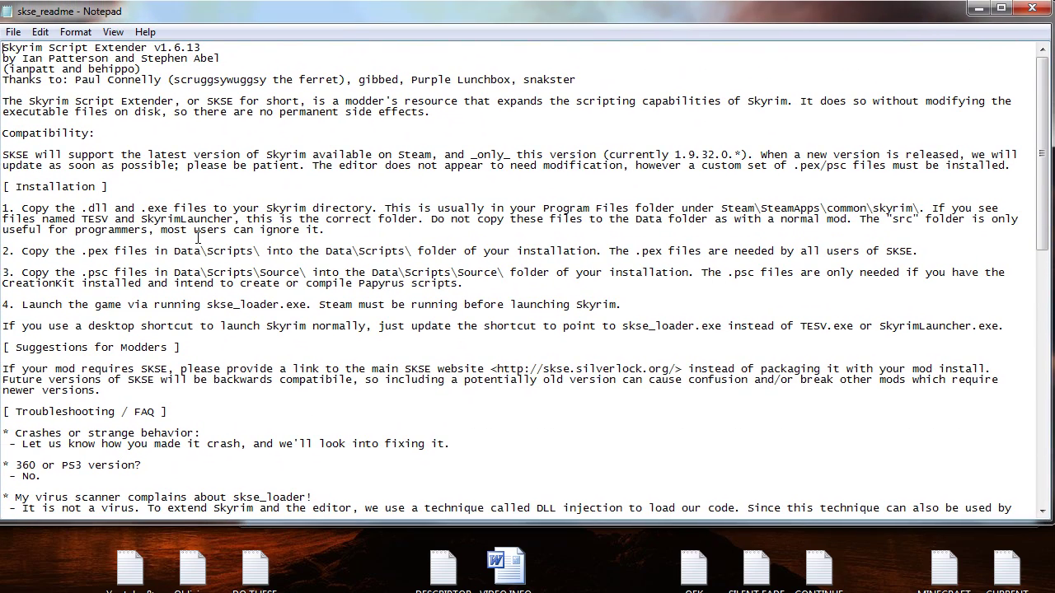
{"action": "left_click_drag", "start_coordinate": [498, 283], "coordinate": [3, 273]}
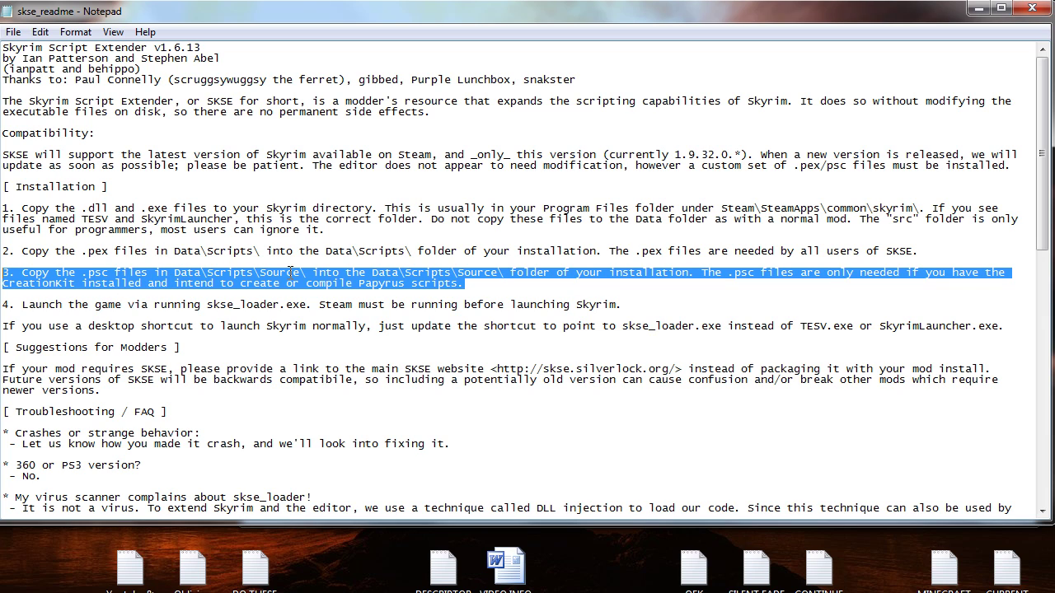
{"action": "left_click", "coordinate": [978, 10]}
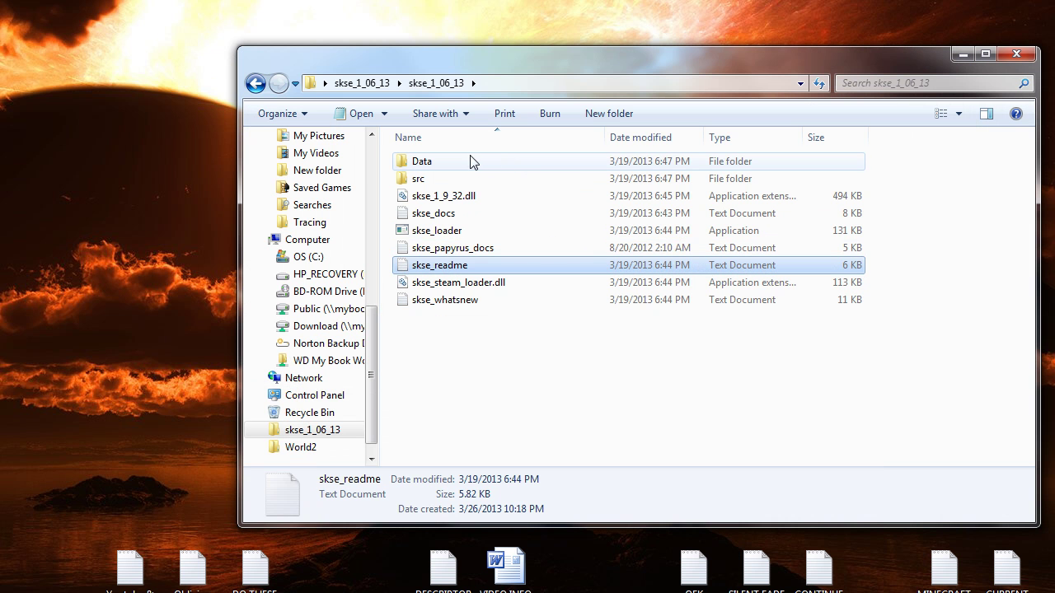
Step: Minimize the Scripts and skse_1_06_13 folder windows to clear the desktop
{"action": "left_click", "coordinate": [189, 592]}
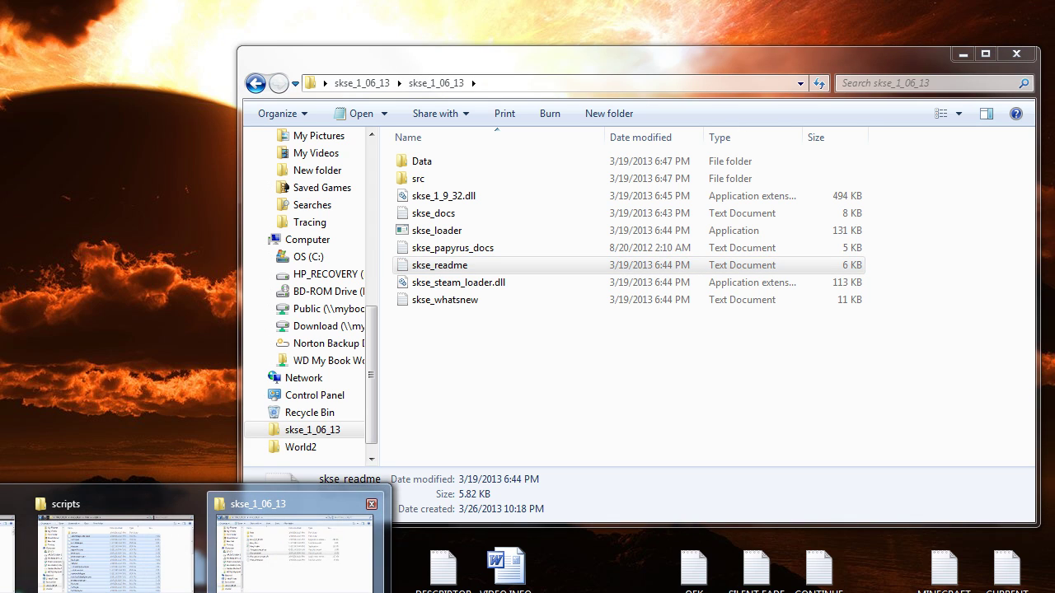
{"action": "left_click", "coordinate": [113, 534]}
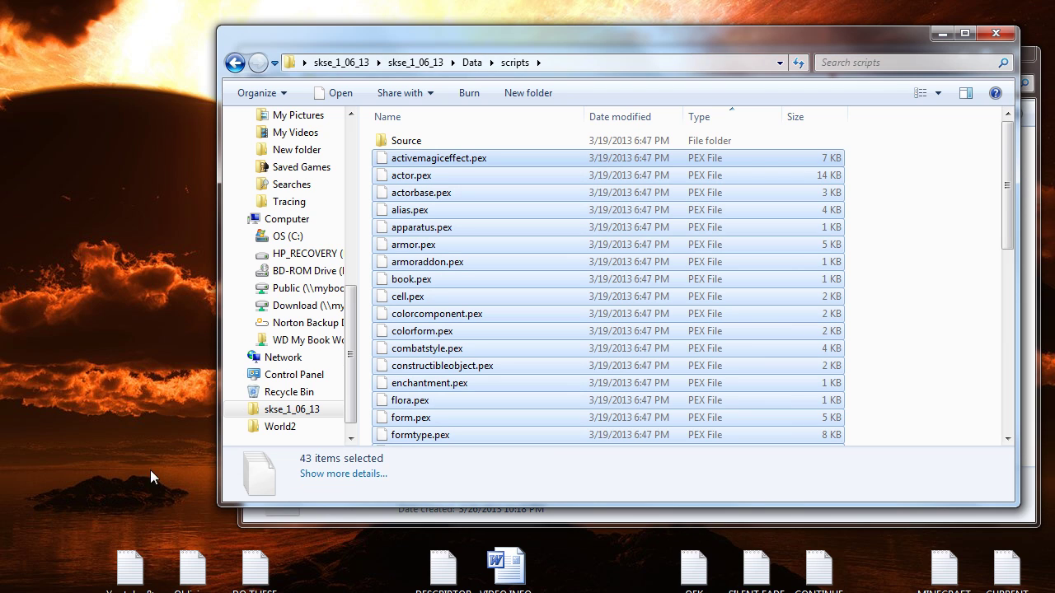
{"action": "left_click", "coordinate": [940, 35]}
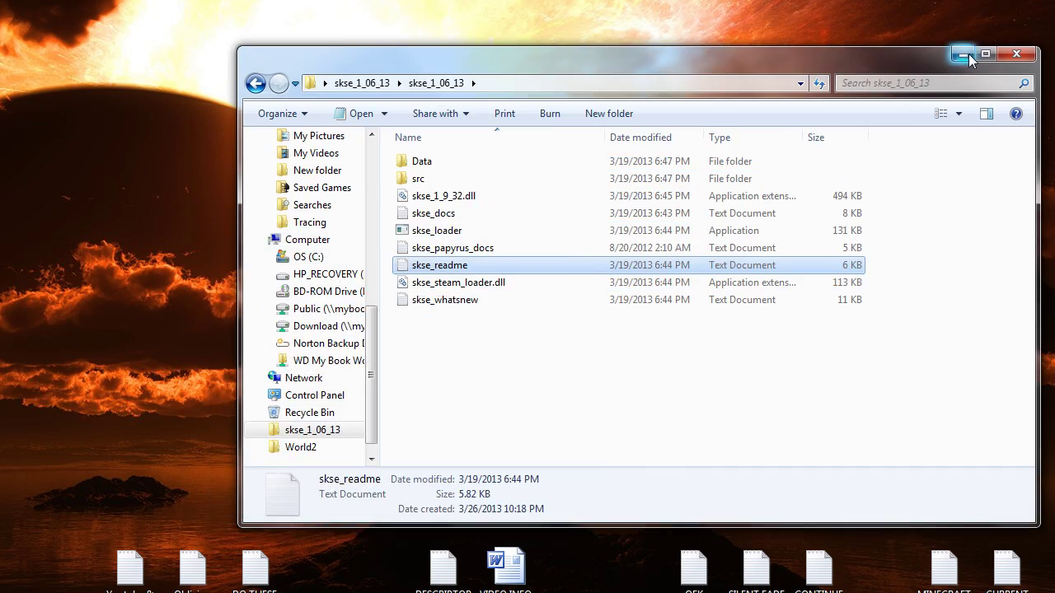
{"action": "left_click", "coordinate": [964, 56]}
Step: Open the Steam skyrim folder from its shortcut and select the skse_loader application
{"action": "double_click", "coordinate": [566, 313]}
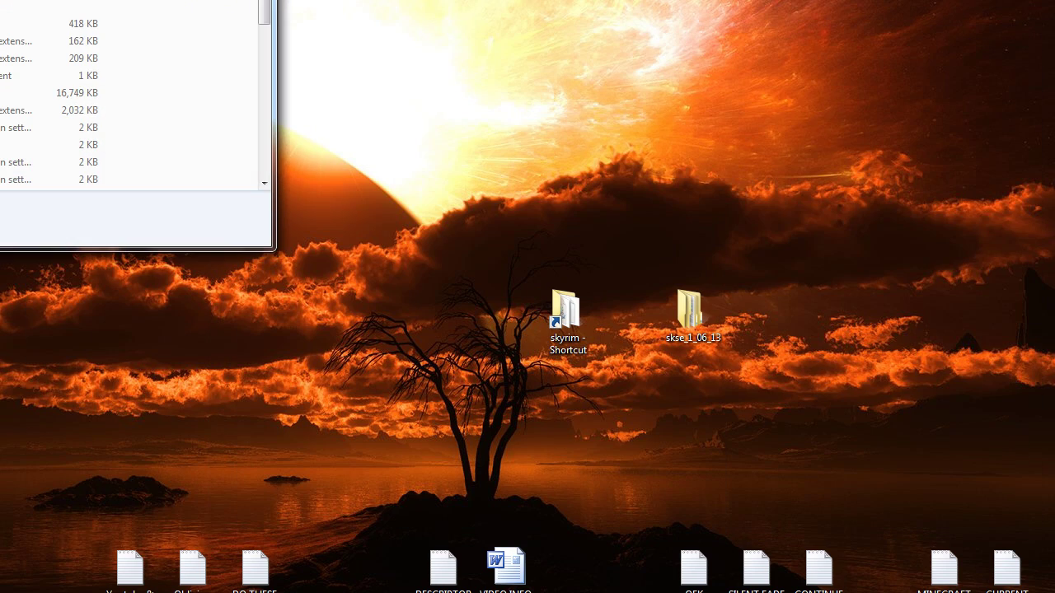
{"action": "left_click_drag", "start_coordinate": [25, 0], "coordinate": [729, 50]}
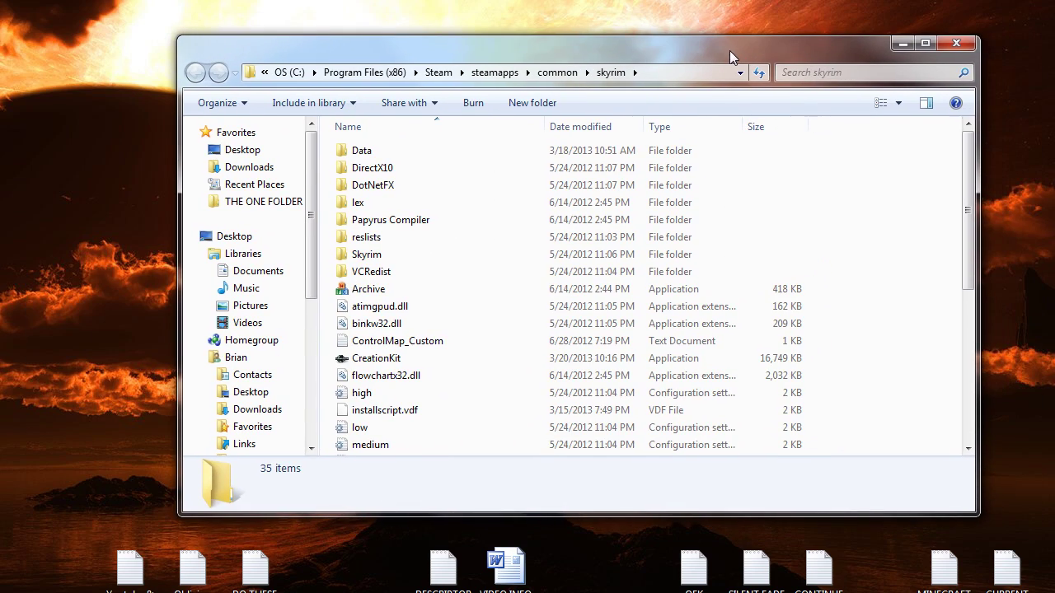
{"action": "left_click_drag", "start_coordinate": [968, 206], "coordinate": [967, 338]}
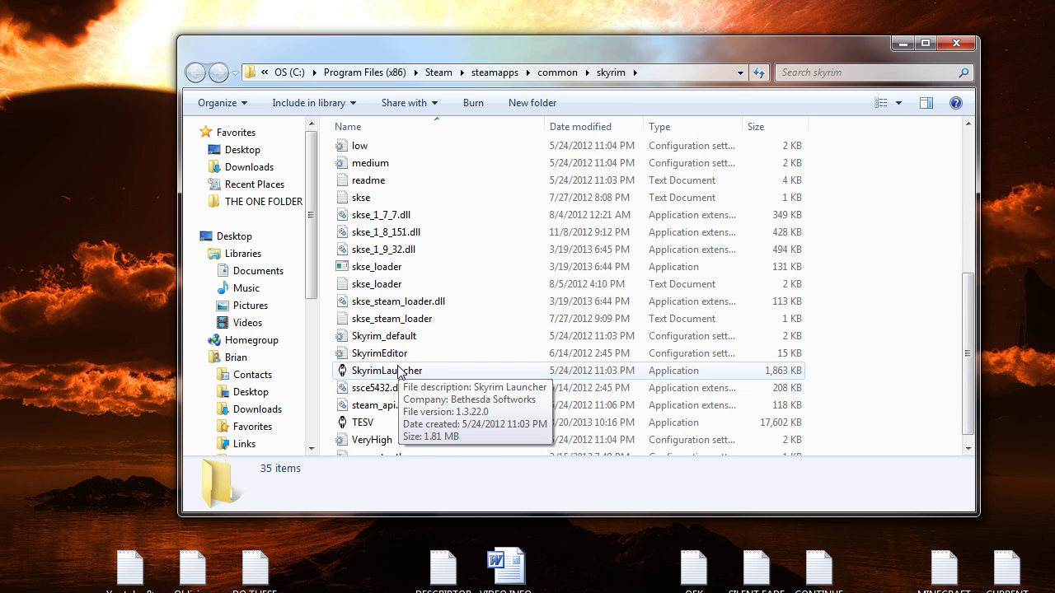
{"action": "left_click", "coordinate": [375, 269]}
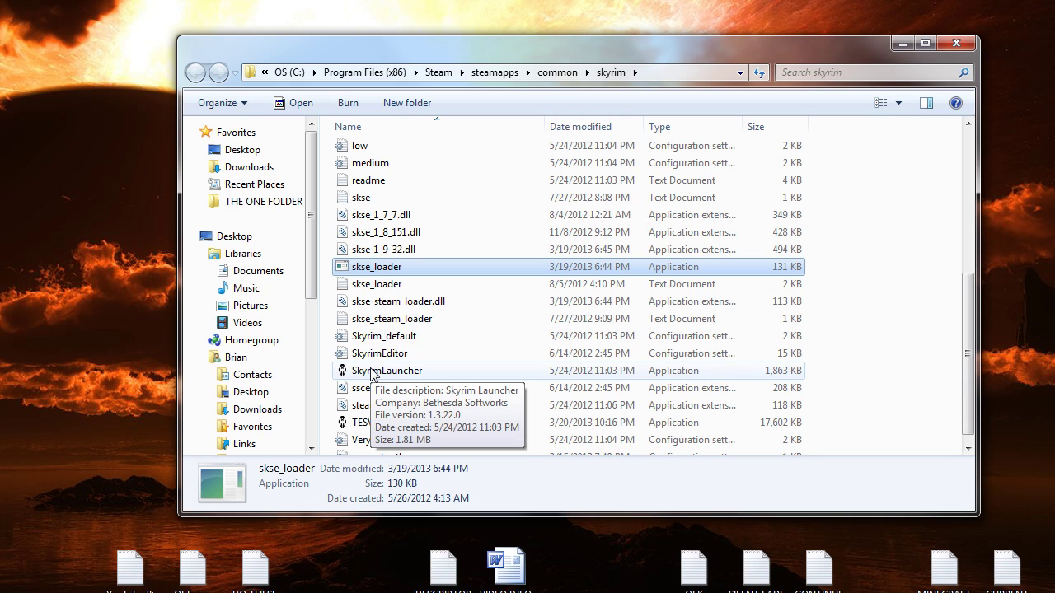
{"action": "left_click", "coordinate": [830, 212]}
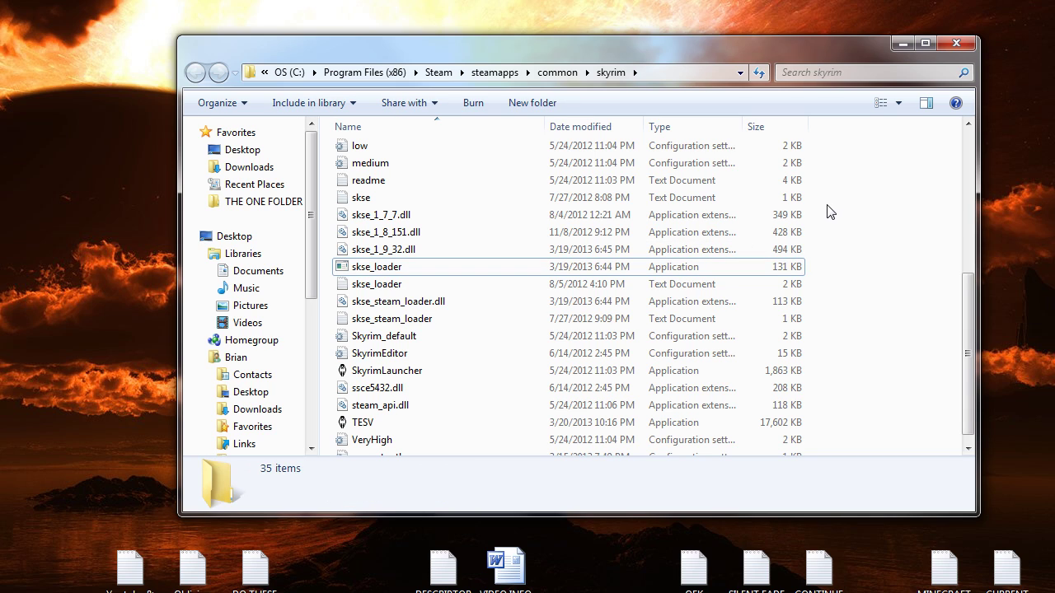
{"action": "left_click", "coordinate": [378, 274]}
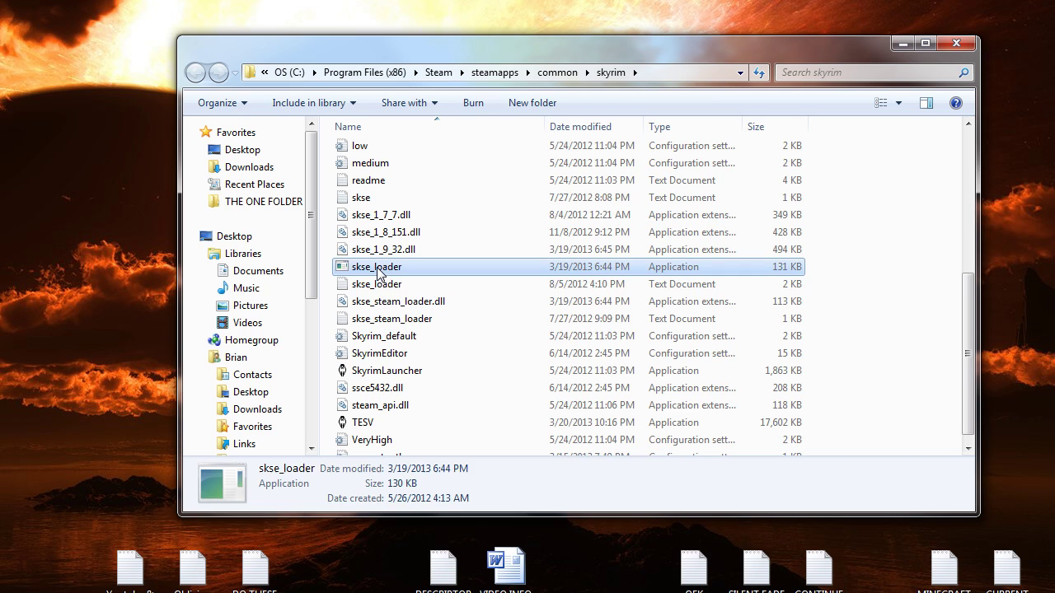